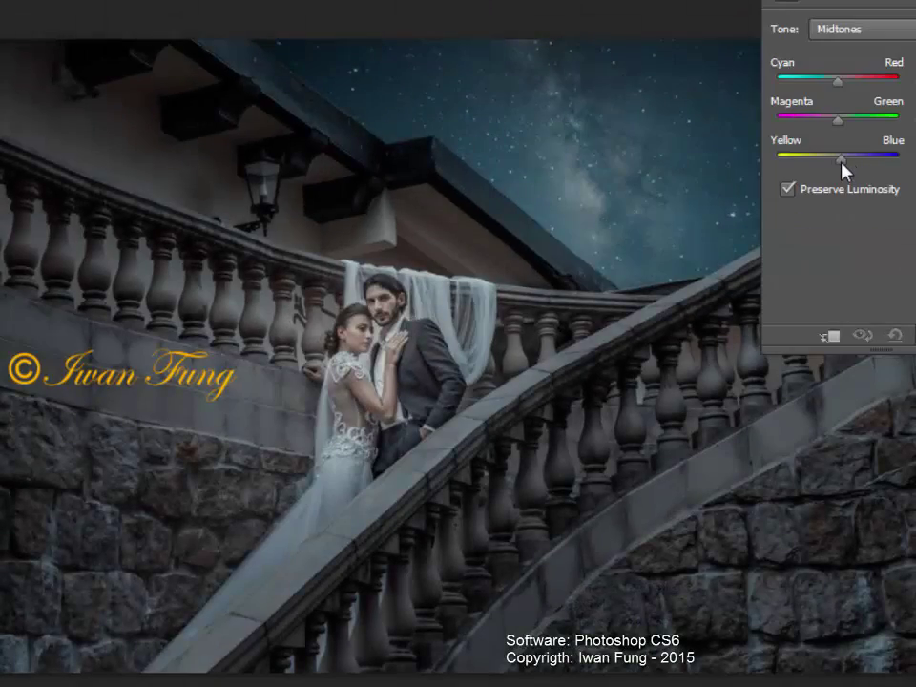
Step: Shift the Color Balance midtones toward Blue for a cool night-time tint
{"action": "left_click_drag", "start_coordinate": [841, 163], "coordinate": [851, 161]}
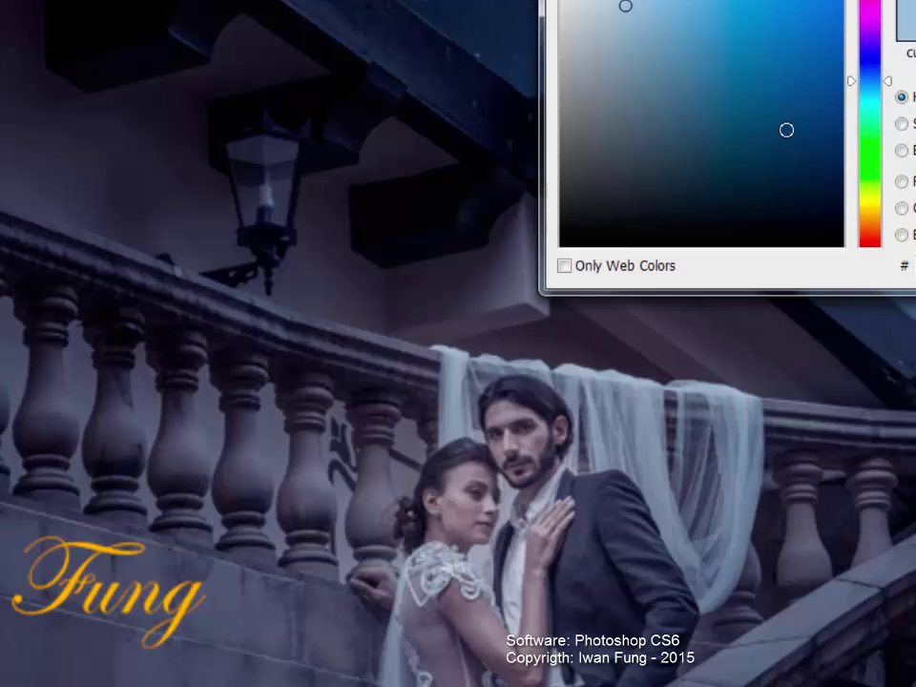
Step: Pick a yellow-orange foreground colour, shrink the brush, and paint a warm glow into the lamp glass
{"action": "left_click_drag", "start_coordinate": [870, 84], "coordinate": [878, 218]}
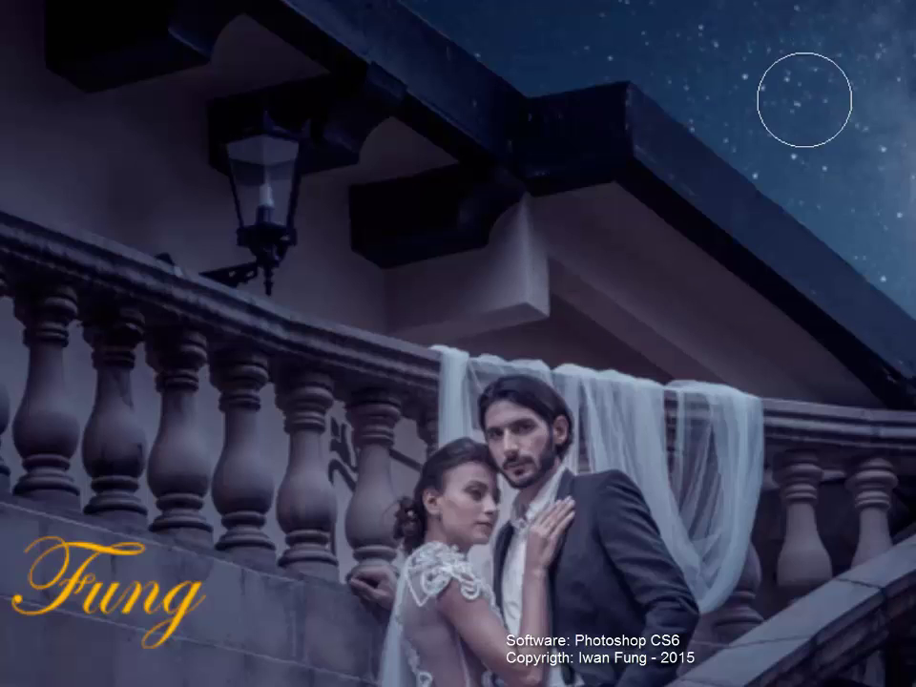
{"action": "left_click", "coordinate": [784, 5]}
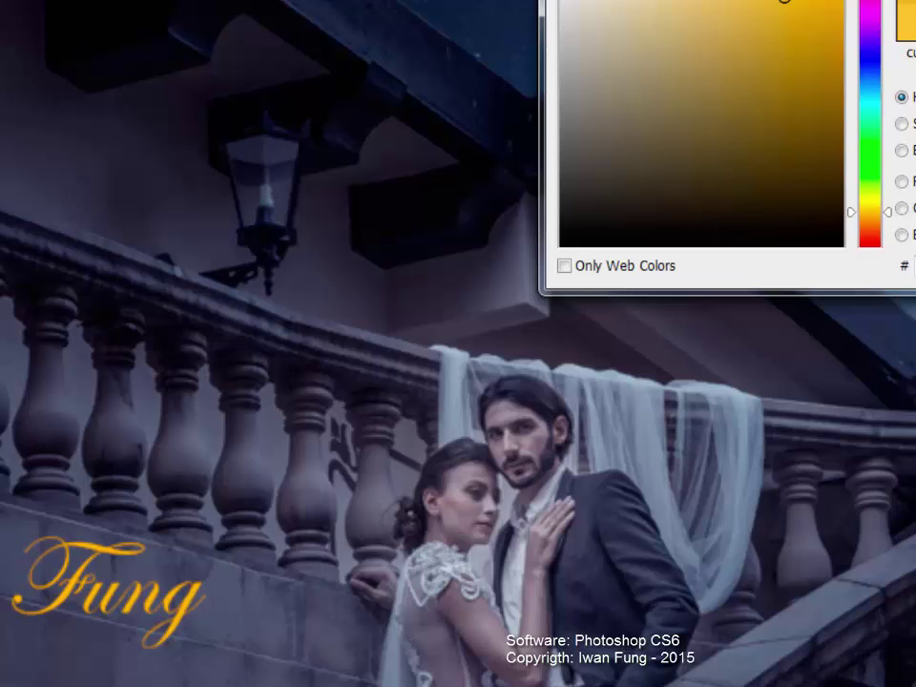
{"action": "key", "text": "bracketleft"}
{"action": "key", "text": "bracketleft"}
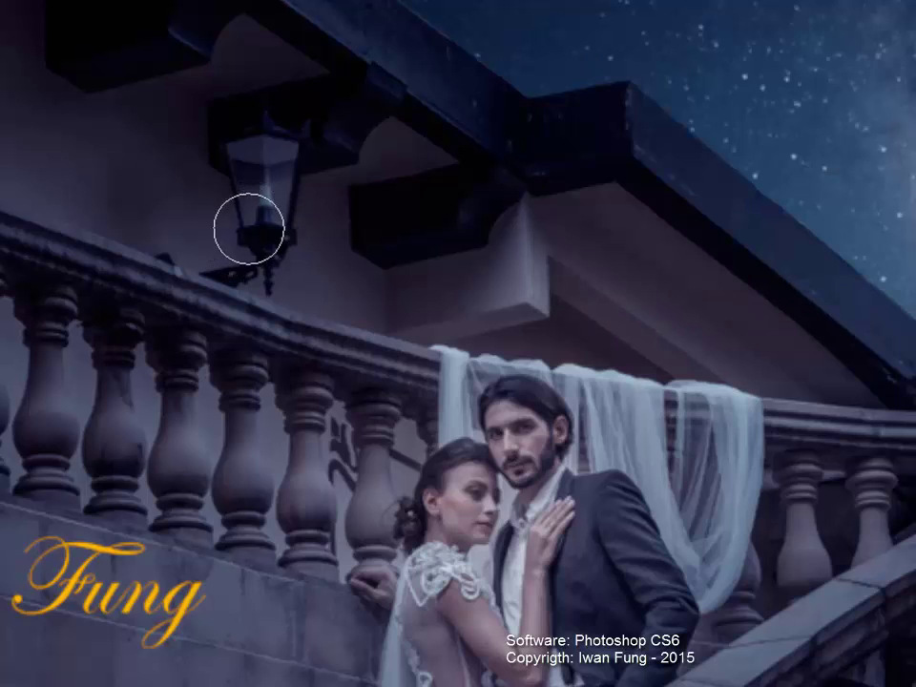
{"action": "key", "text": "bracketleft"}
{"action": "key", "text": "bracketleft"}
{"action": "key", "text": "bracketleft"}
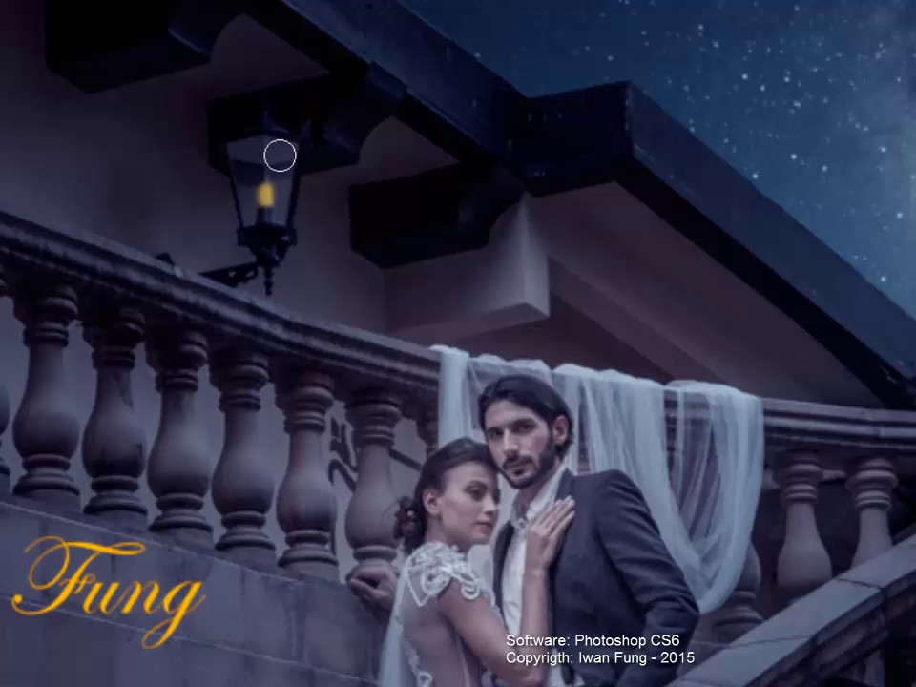
{"action": "mouse_move", "coordinate": [281, 154]}
{"action": "left_mouse_down"}
{"action": "mouse_move", "coordinate": [281, 218]}
{"action": "mouse_move", "coordinate": [245, 176]}
{"action": "mouse_move", "coordinate": [254, 145]}
{"action": "mouse_move", "coordinate": [249, 188]}
{"action": "mouse_move", "coordinate": [267, 143]}
{"action": "mouse_move", "coordinate": [279, 192]}
{"action": "left_mouse_up"}
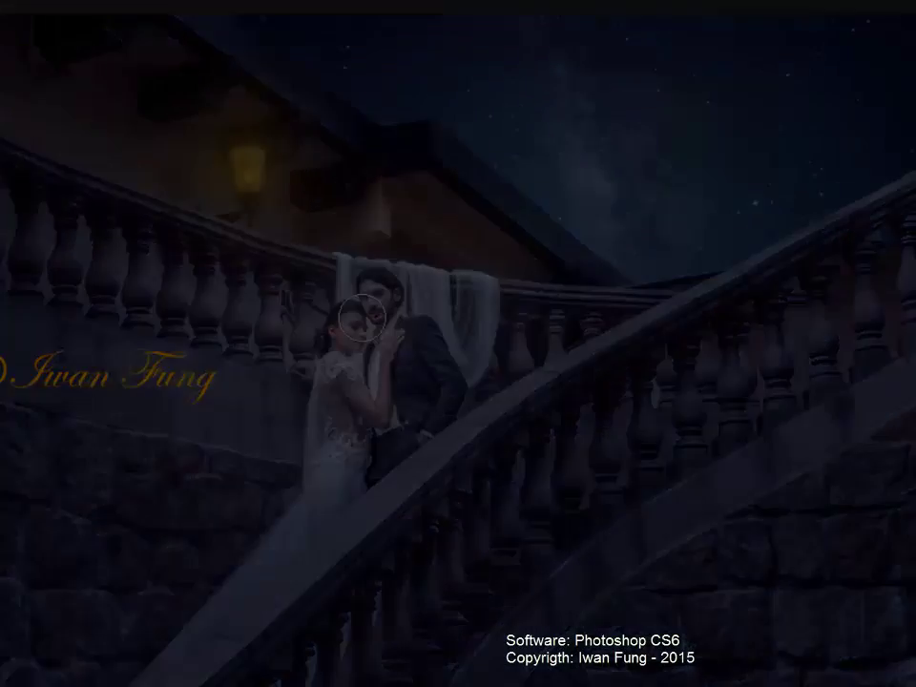
Step: Make the soft brush smaller with [ for finer glow painting around the lantern
{"action": "key", "text": "bracketleft"}
{"action": "key", "text": "bracketleft"}
{"action": "key", "text": "bracketleft"}
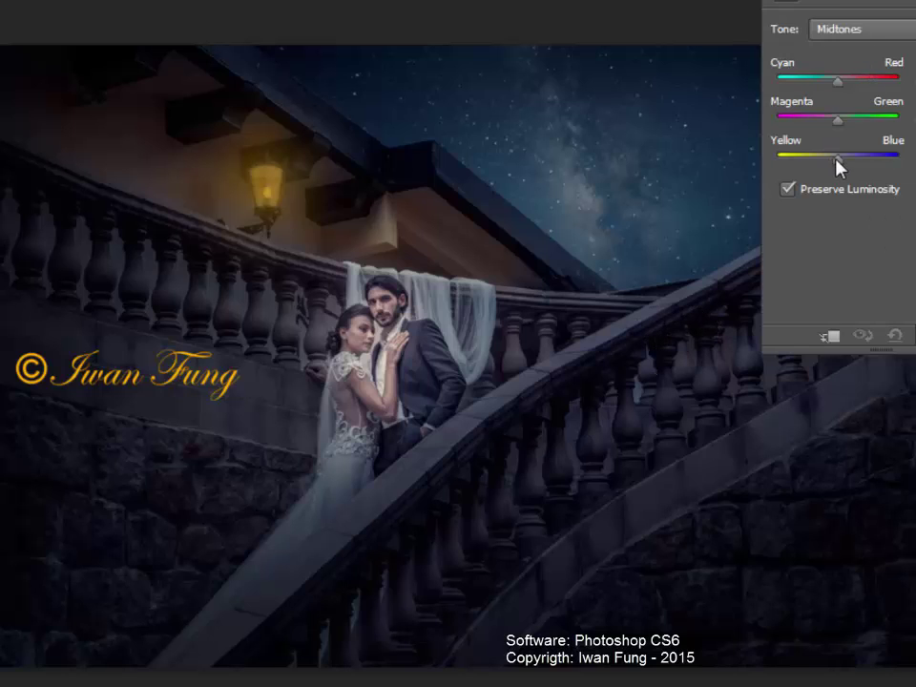
Step: Move the Color Balance midtones Yellow–Blue slider back toward Yellow
{"action": "left_click_drag", "start_coordinate": [836, 162], "coordinate": [823, 162]}
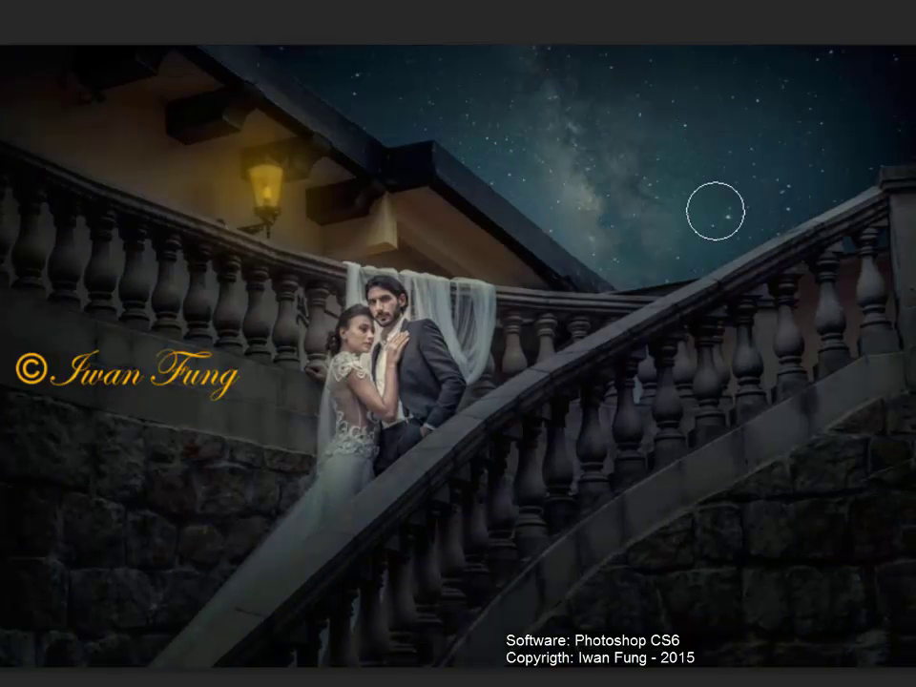
{"action": "key", "text": "ctrl+minus"}
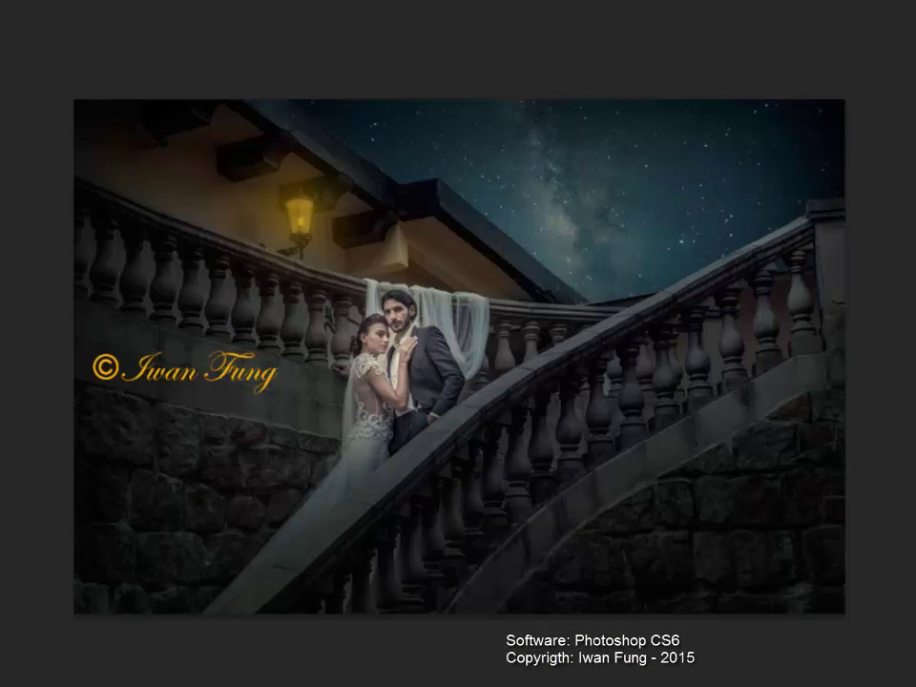